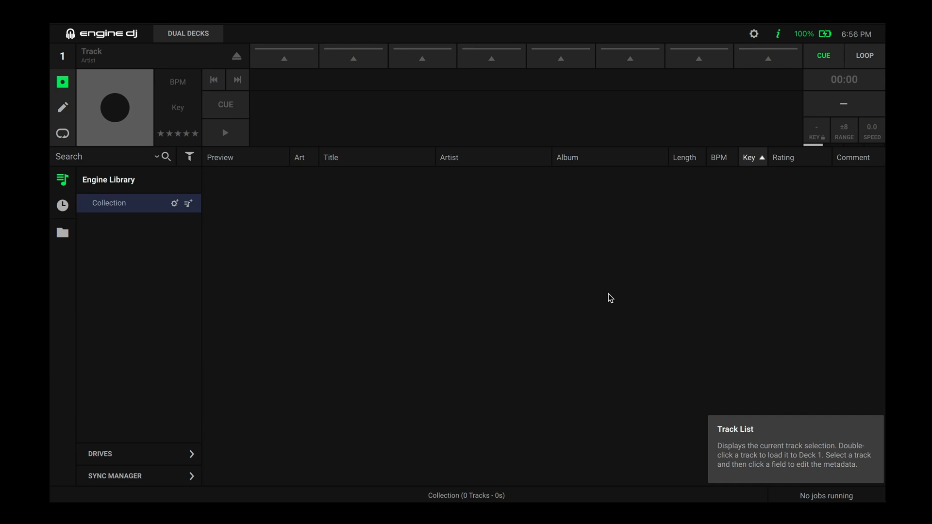
Review the library settings in Engine DJ preferences and close them
{"action": "left_click", "coordinate": [753, 33]}
{"action": "left_click", "coordinate": [576, 73]}
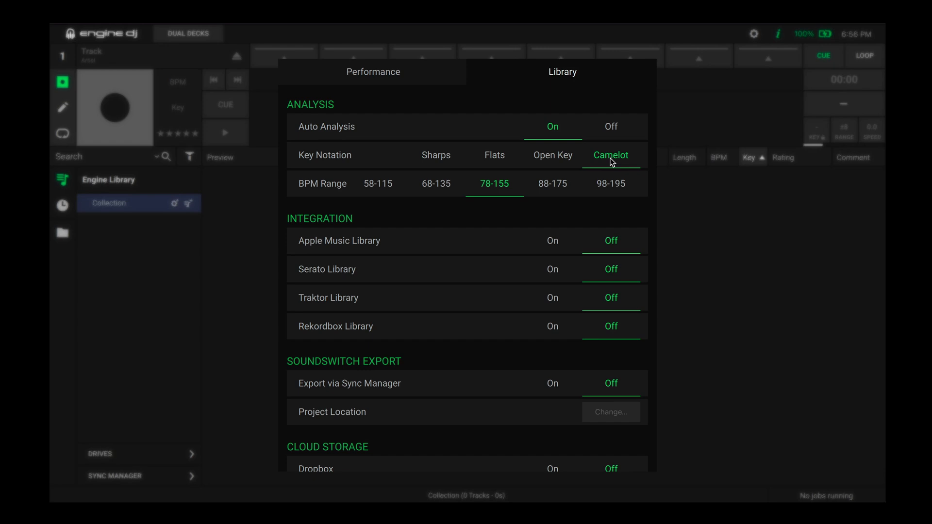
{"action": "left_click", "coordinate": [700, 258]}
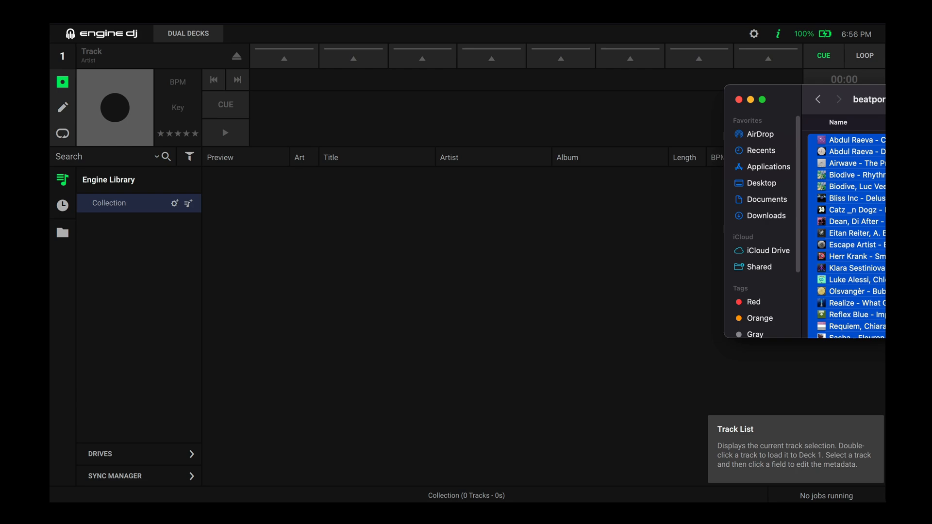
Import the track files into the collection and start analysing all 25 tracks
{"action": "left_click_drag", "start_coordinate": [852, 244], "coordinate": [472, 280]}
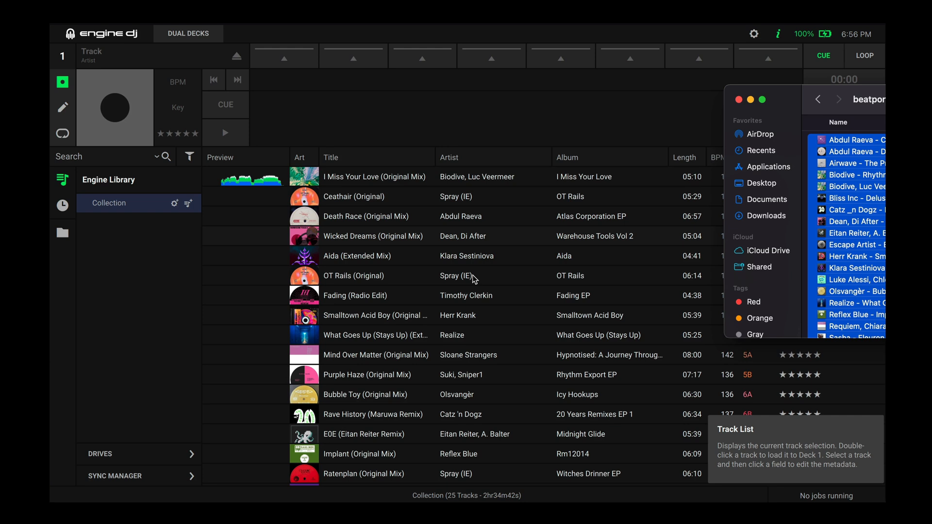
{"action": "left_click", "coordinate": [472, 279]}
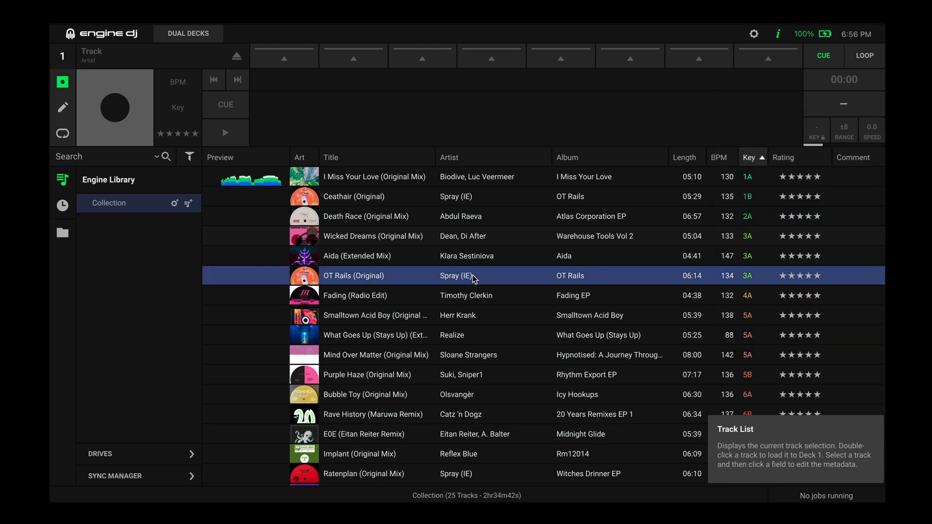
{"action": "key", "text": "super+a"}
{"action": "right_click", "coordinate": [473, 279]}
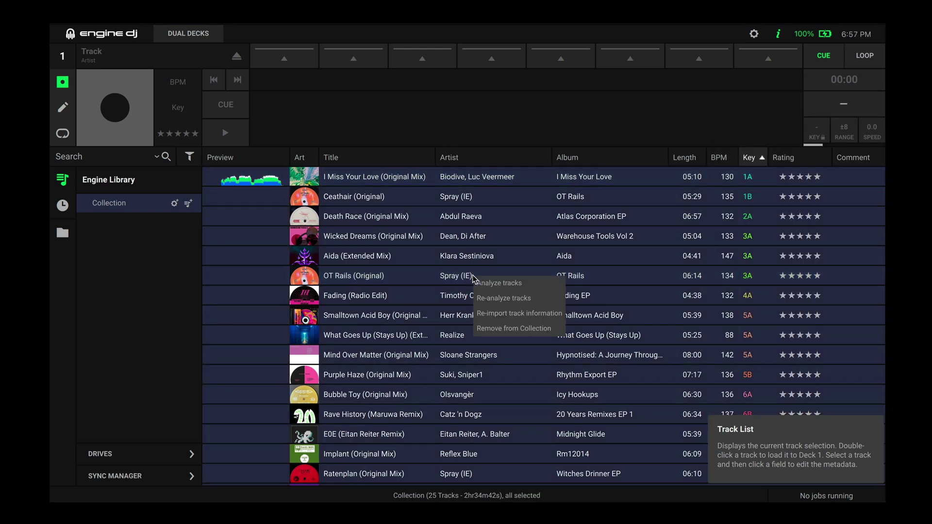
{"action": "left_click", "coordinate": [497, 284]}
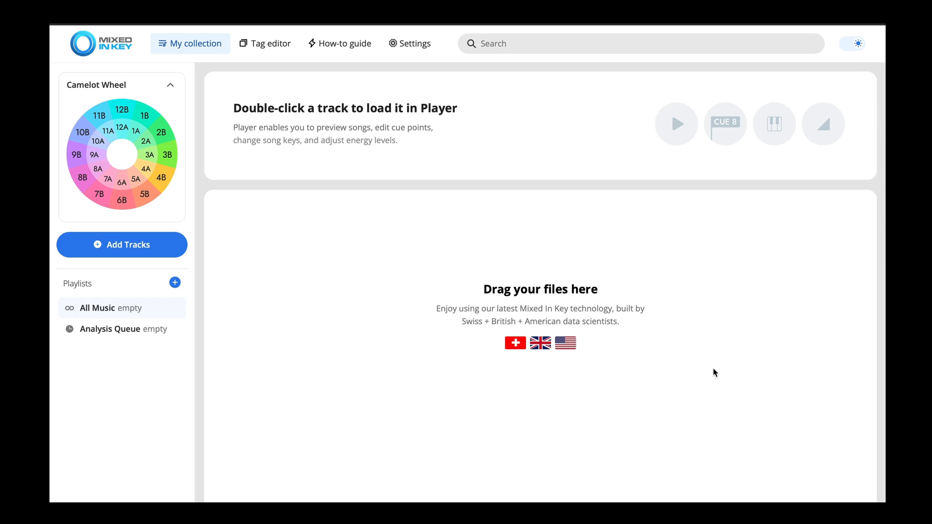
Enable updating common tags and writing the key into the Initial Key field in Tag options
{"action": "left_click", "coordinate": [422, 45]}
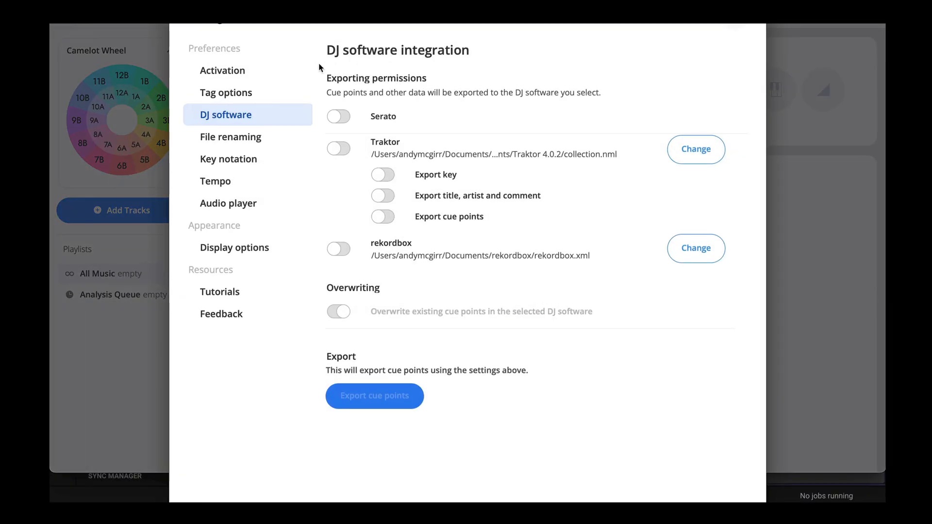
{"action": "left_click", "coordinate": [250, 96]}
{"action": "scroll", "coordinate": [388, 120], "scroll_direction": "up", "scroll_amount": 5}
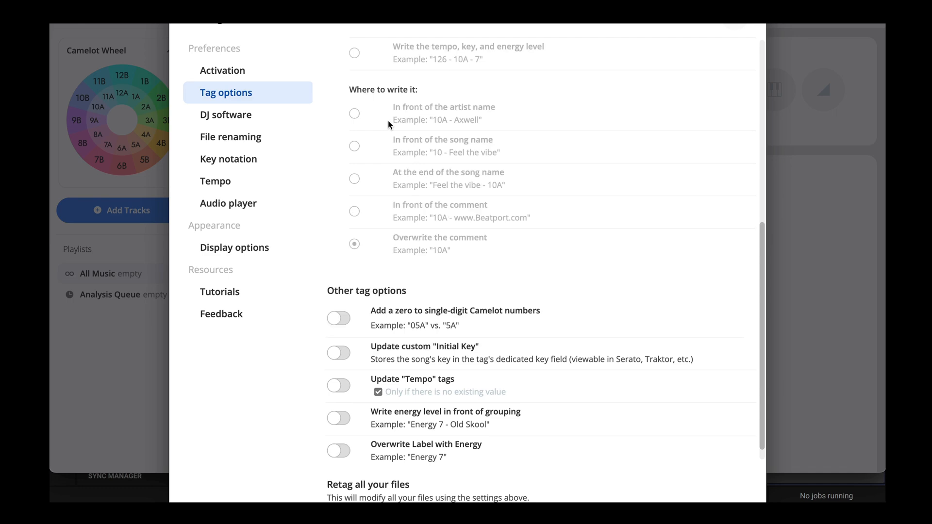
{"action": "scroll", "coordinate": [388, 121], "scroll_direction": "up", "scroll_amount": 5}
{"action": "left_click", "coordinate": [340, 108]}
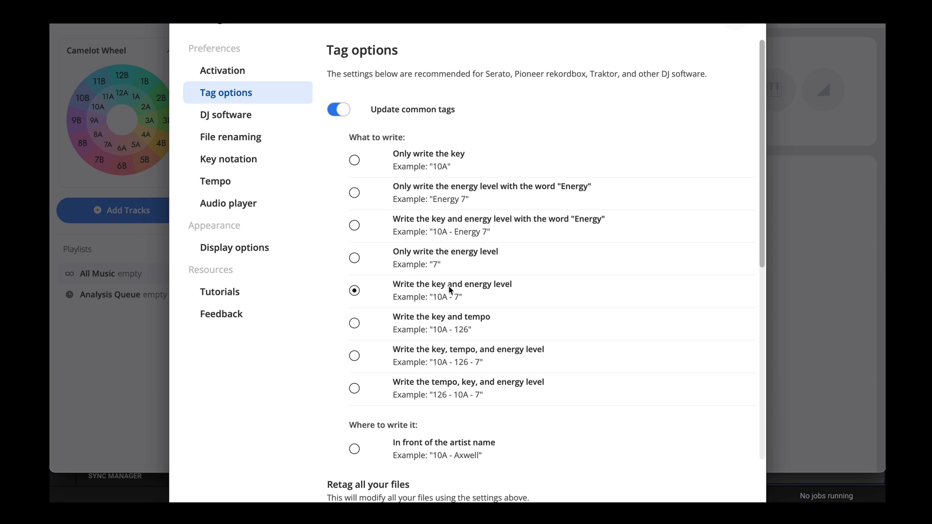
{"action": "scroll", "coordinate": [448, 286], "scroll_direction": "down", "scroll_amount": 2}
{"action": "scroll", "coordinate": [449, 287], "scroll_direction": "down", "scroll_amount": 2}
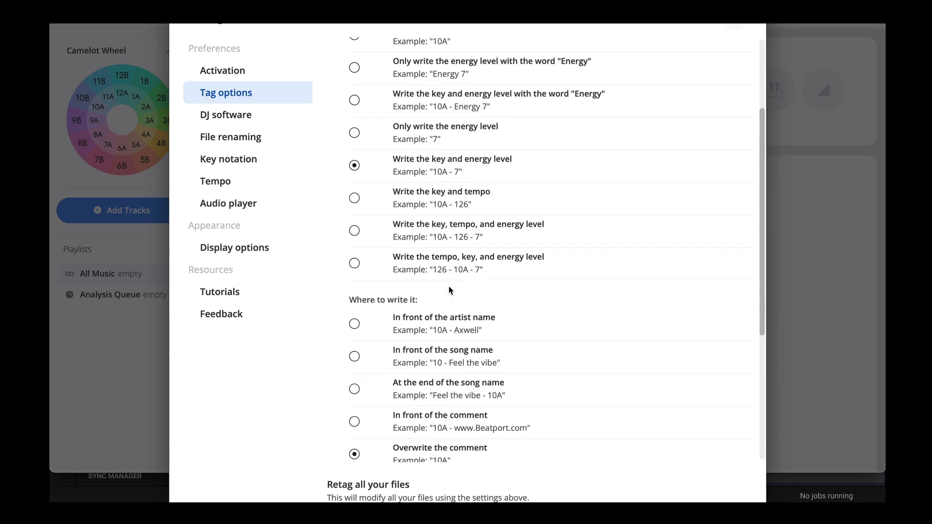
{"action": "scroll", "coordinate": [448, 286], "scroll_direction": "down", "scroll_amount": 2}
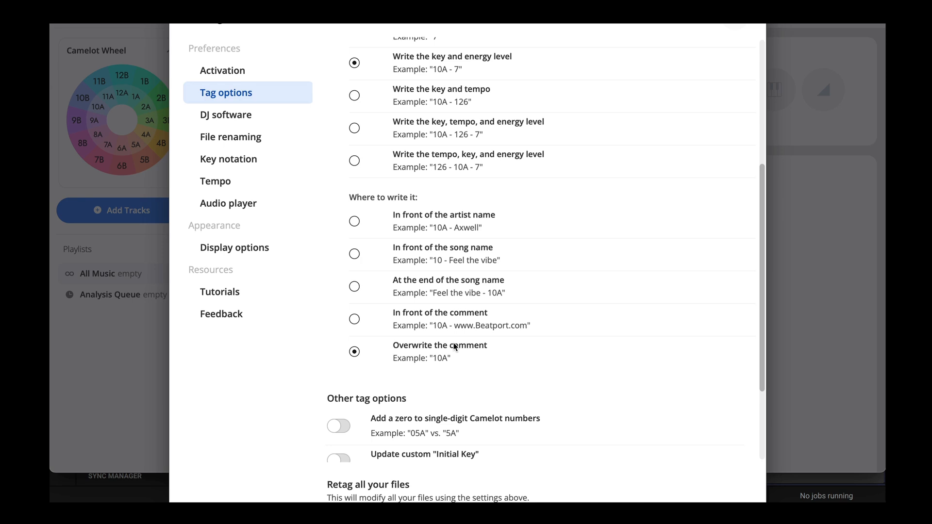
{"action": "scroll", "coordinate": [445, 263], "scroll_direction": "down", "scroll_amount": 2}
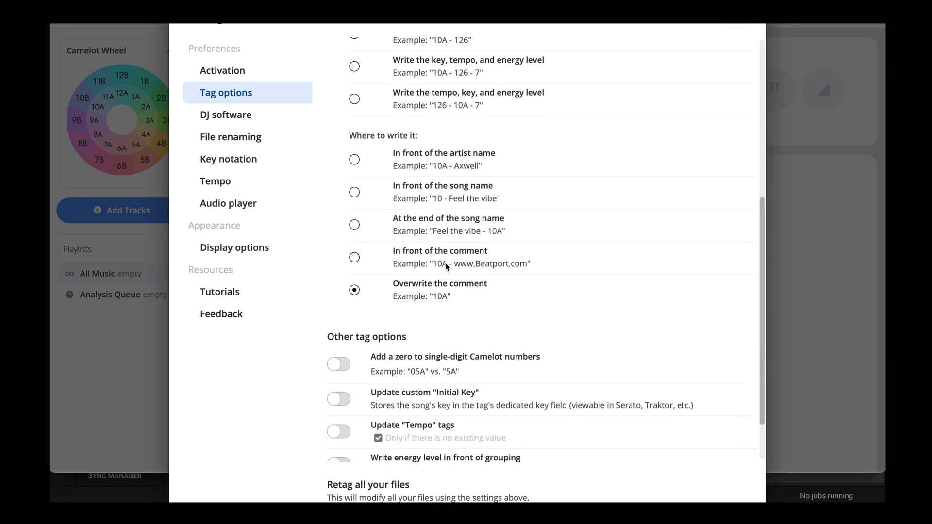
{"action": "scroll", "coordinate": [445, 263], "scroll_direction": "down", "scroll_amount": 1}
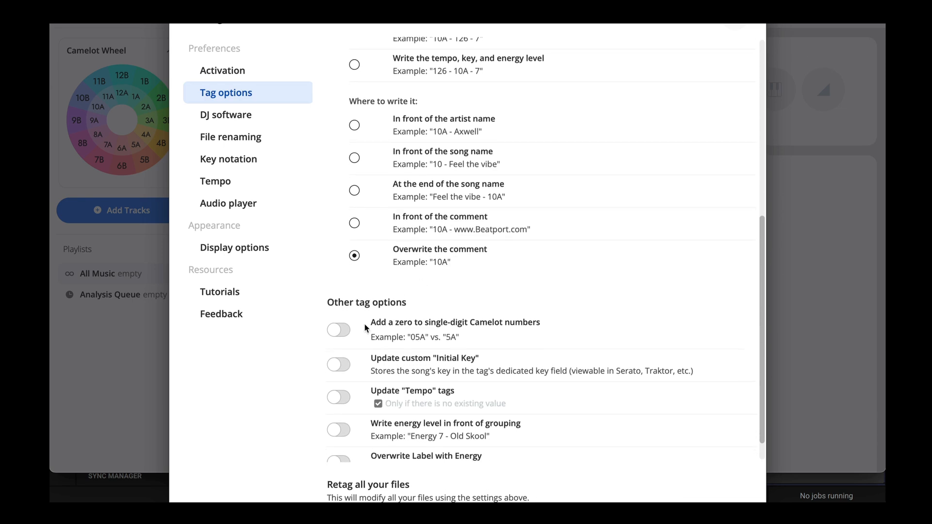
{"action": "left_click", "coordinate": [338, 365]}
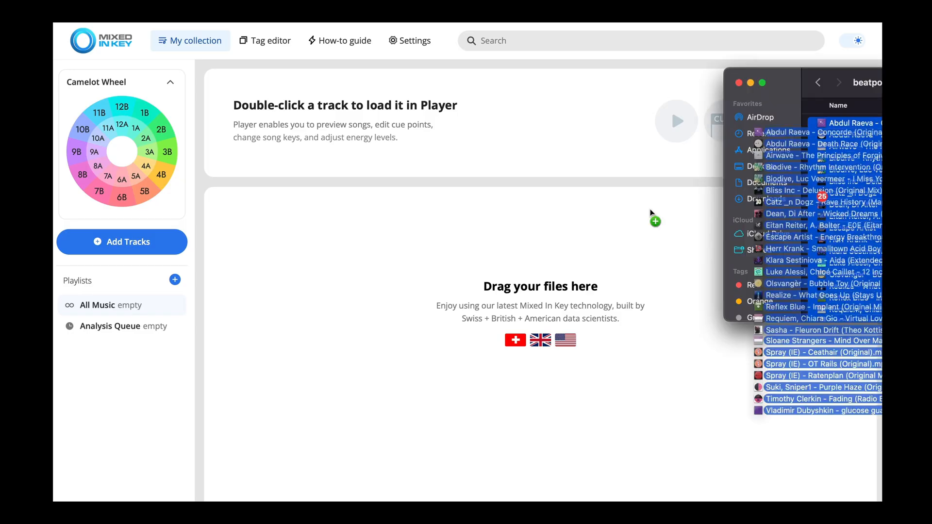
Add the 25 track files from Finder to Mixed In Key's analysis queue
{"action": "left_click_drag", "start_coordinate": [844, 218], "coordinate": [448, 262]}
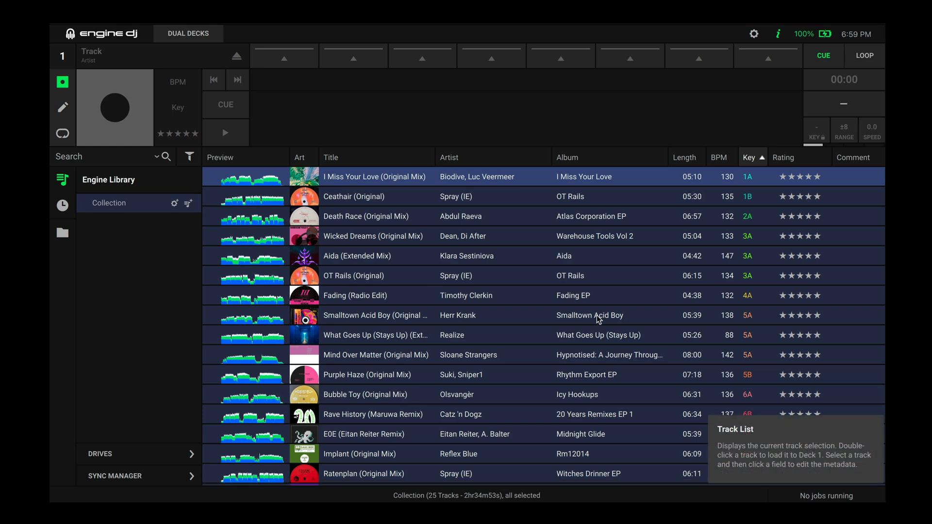
Re-import track information for all 25 tracks to pull in Mixed In Key's keys and comments
{"action": "left_click", "coordinate": [487, 298]}
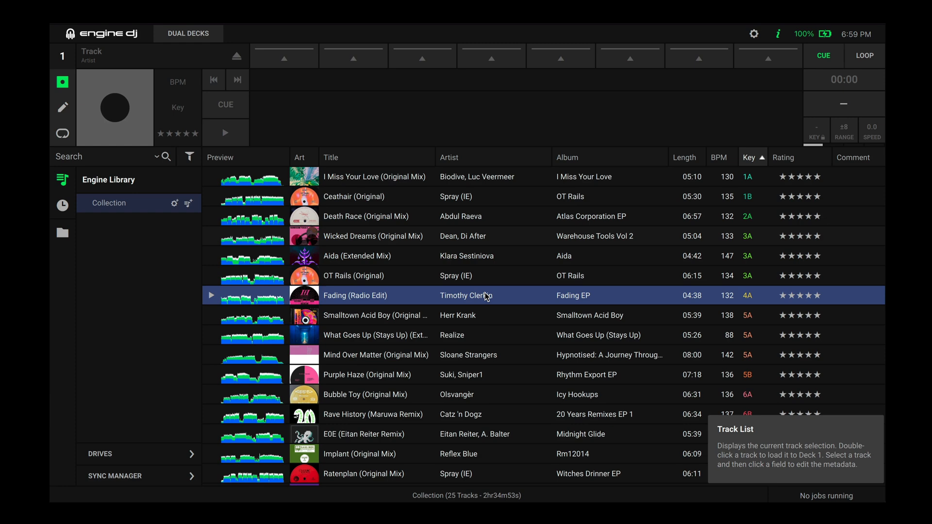
{"action": "key", "text": "ctrl+a"}
{"action": "right_click", "coordinate": [486, 298]}
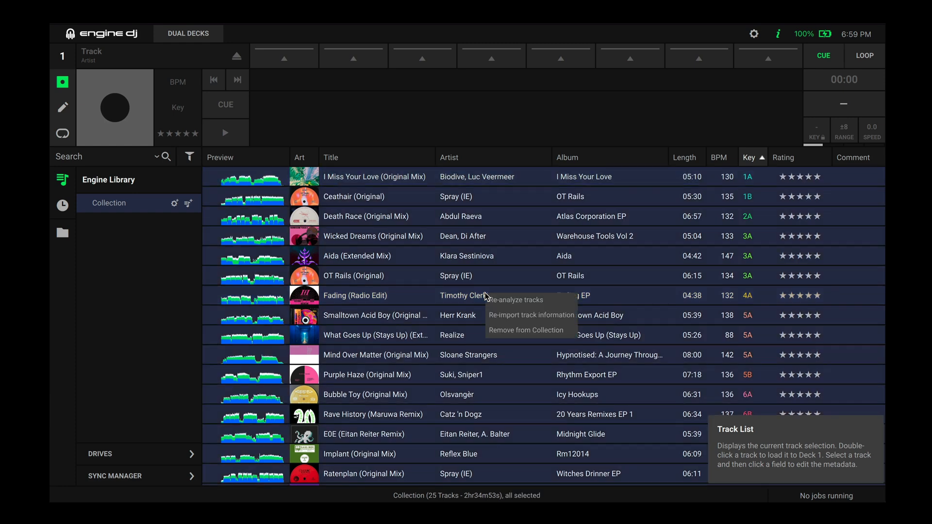
{"action": "left_click", "coordinate": [503, 315]}
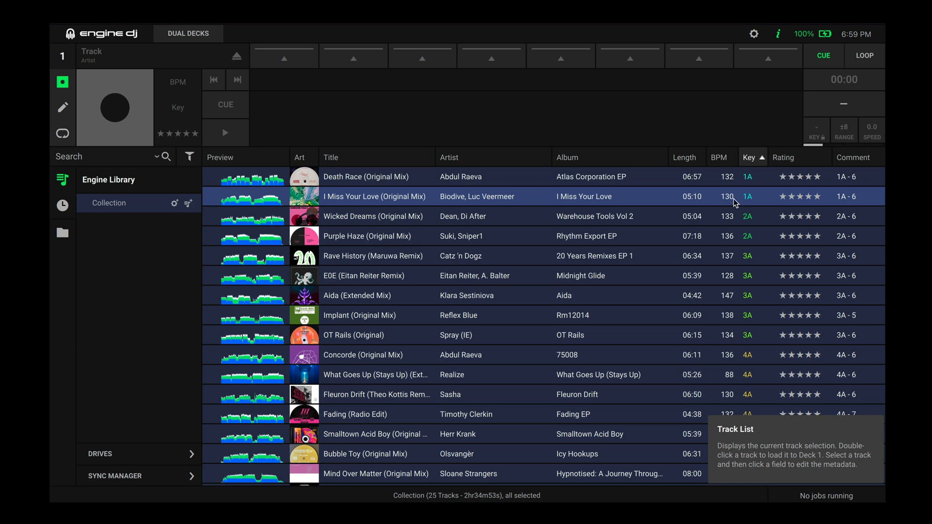
Load I Miss Your Love and then Wicked Dreams (Original Mix) onto deck 1
{"action": "left_click", "coordinate": [470, 198]}
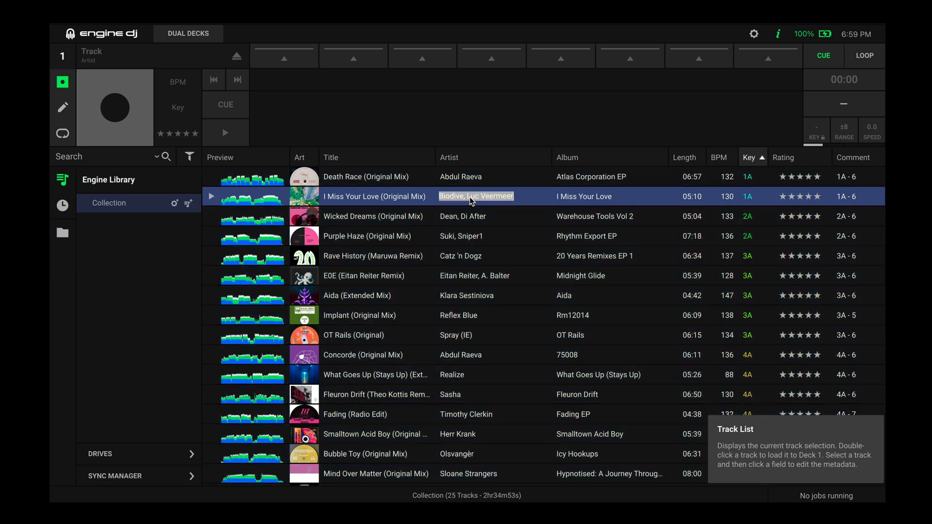
{"action": "left_click_drag", "start_coordinate": [424, 198], "coordinate": [403, 90]}
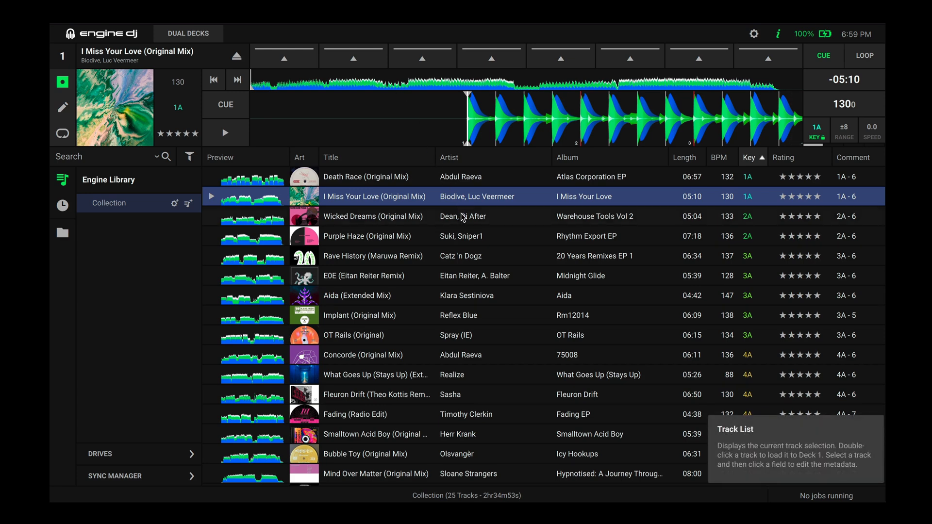
{"action": "left_click_drag", "start_coordinate": [462, 217], "coordinate": [531, 131]}
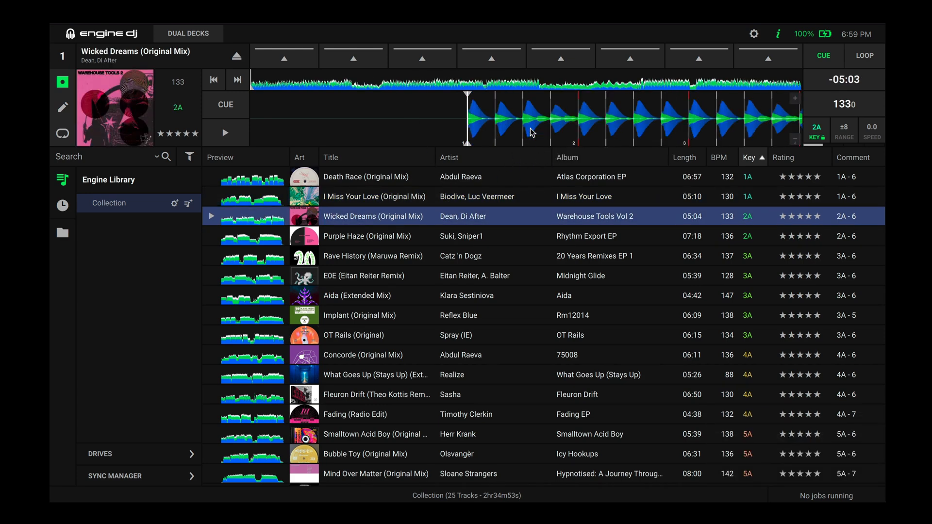